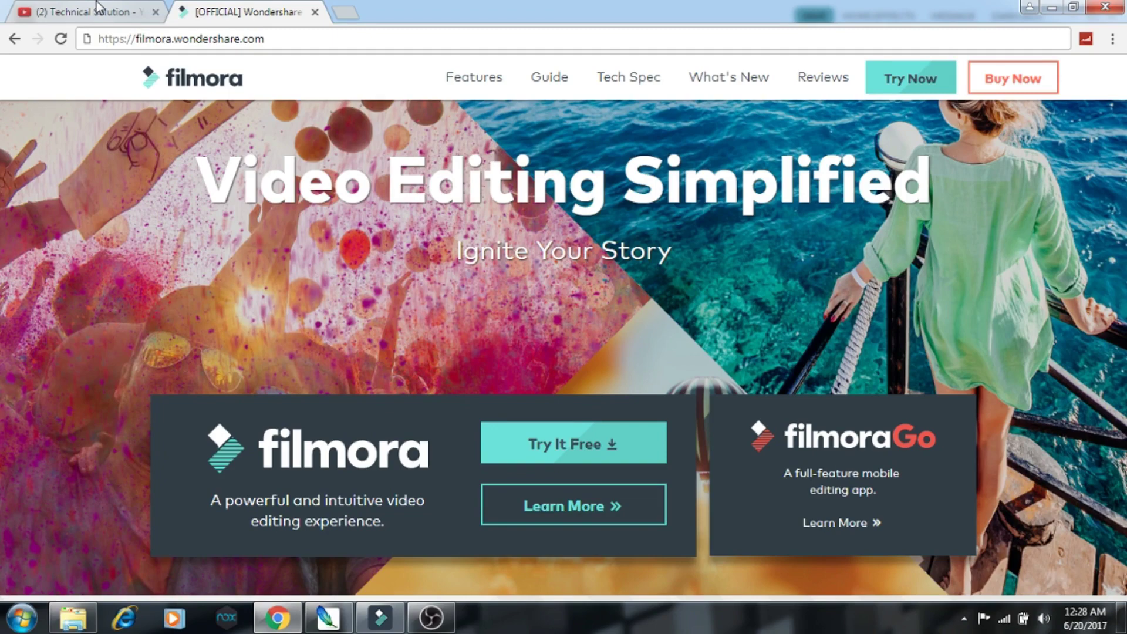
Step: View the Technical Solution YouTube channel page and return to the Filmora website
click(98, 8)
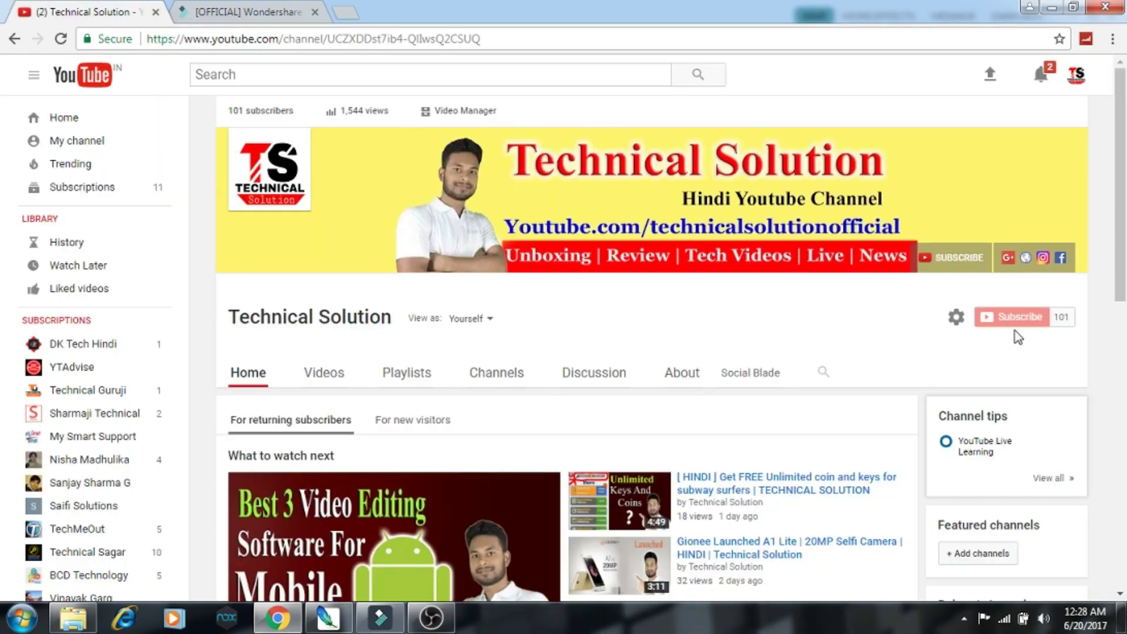
mouse_move(1016, 333)
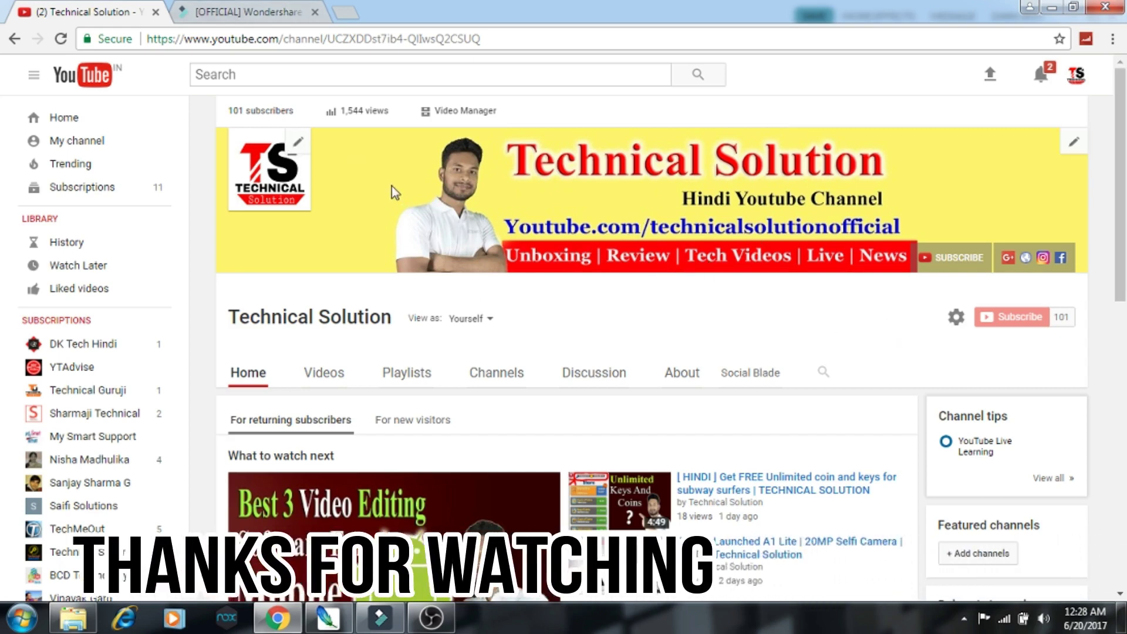
click(248, 3)
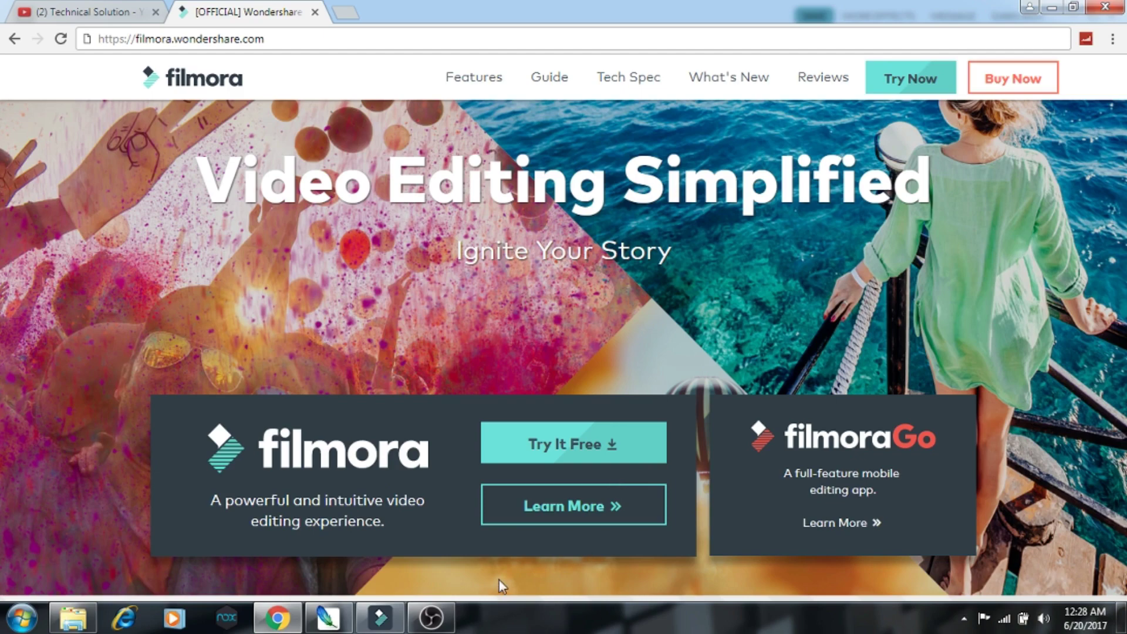
Step: Switch to the Filmora editor and view the media file import dialog without importing anything
click(380, 618)
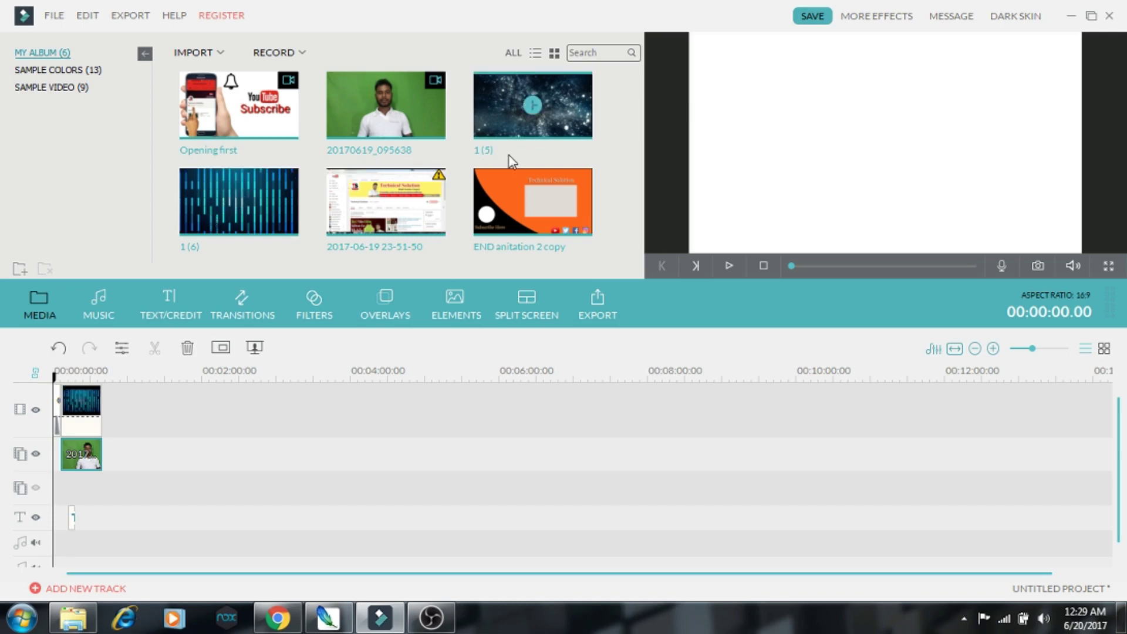
click(212, 54)
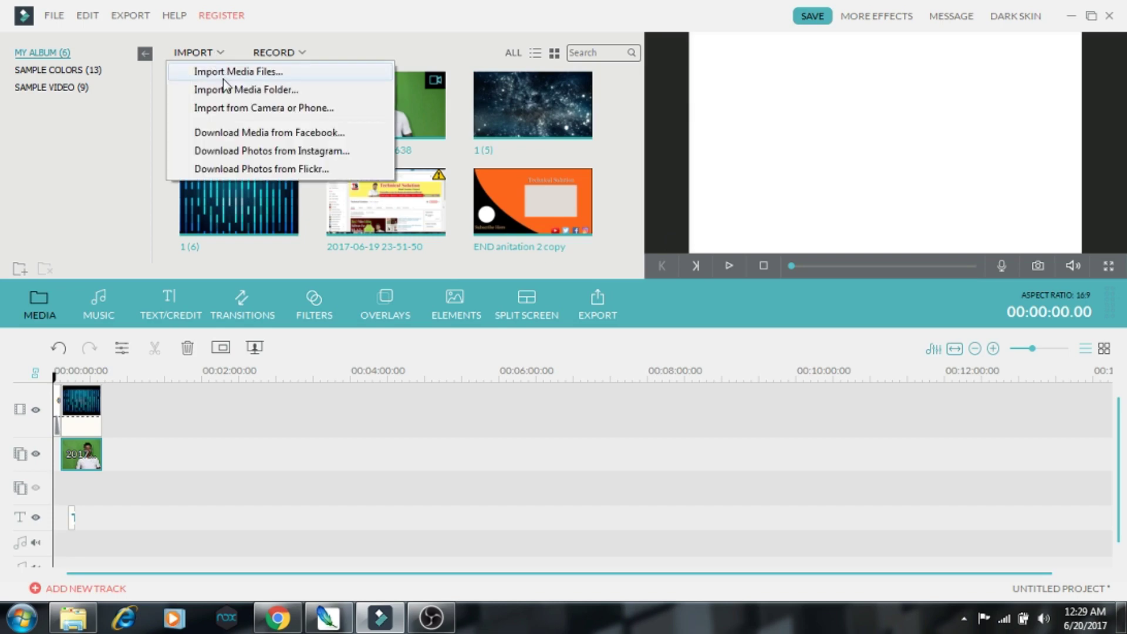
click(225, 74)
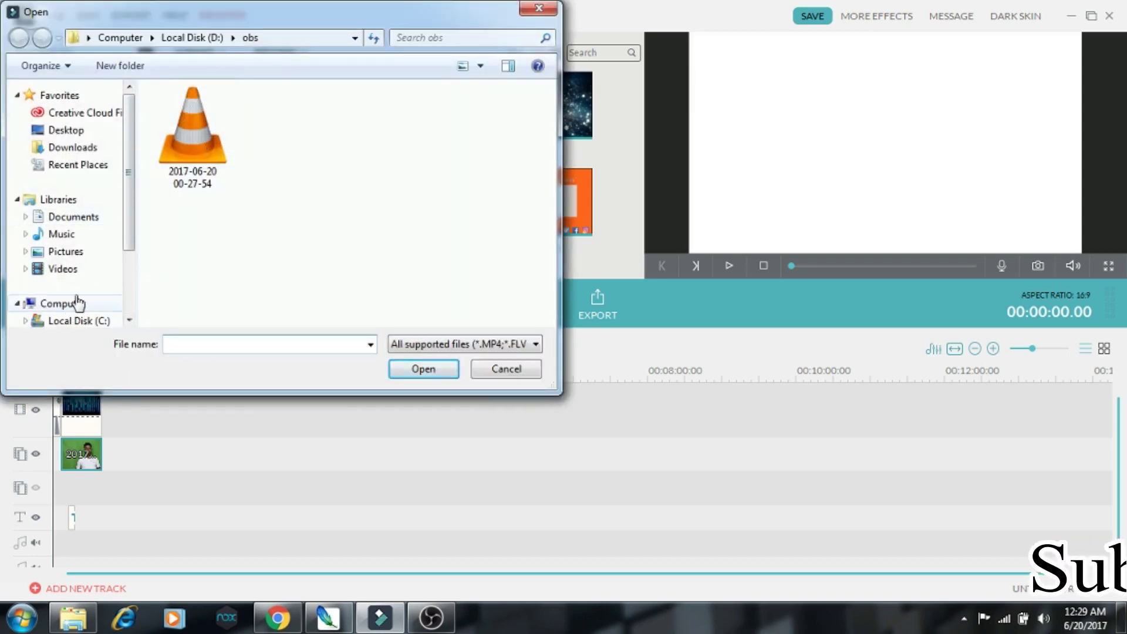
click(504, 370)
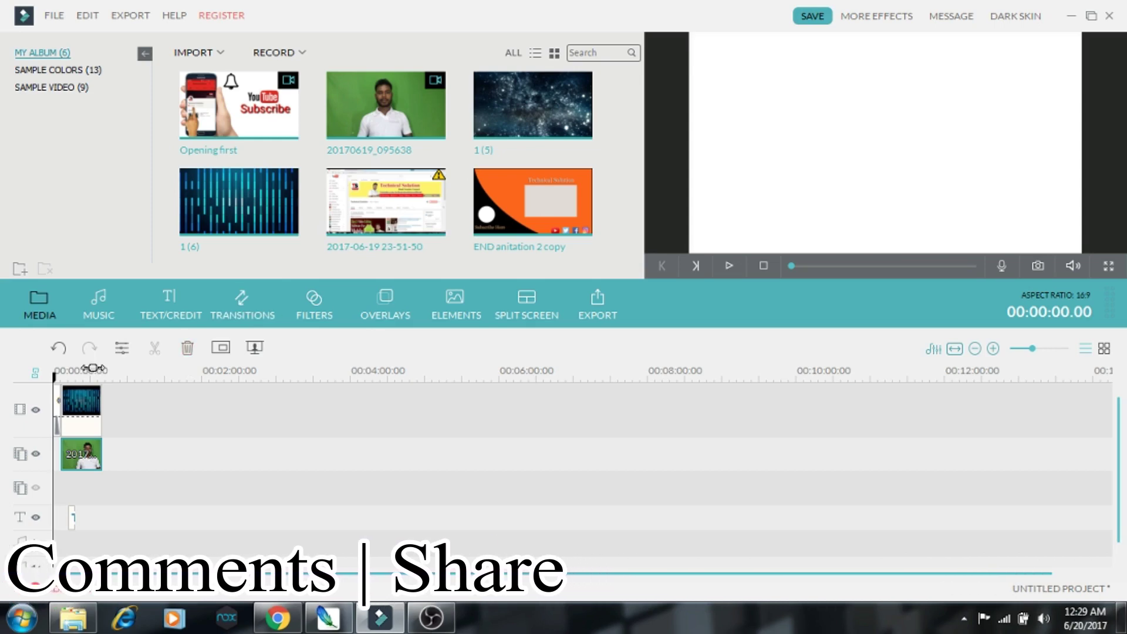
Step: Browse the music, text and credit, transition, filter and overlay libraries, including the Opener title category
click(99, 309)
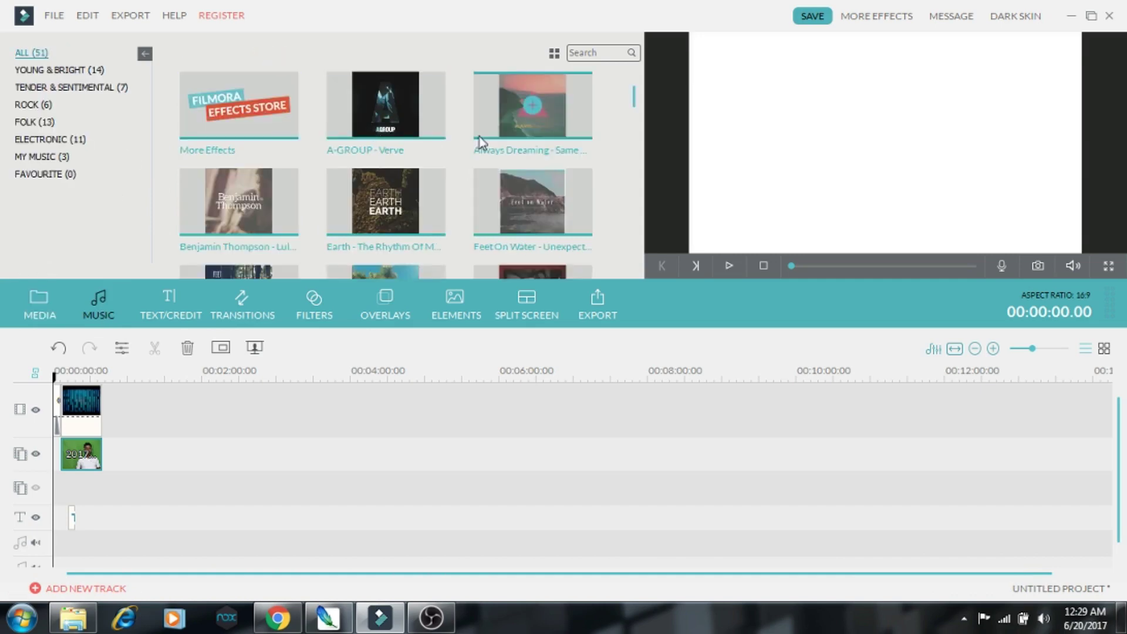
click(172, 316)
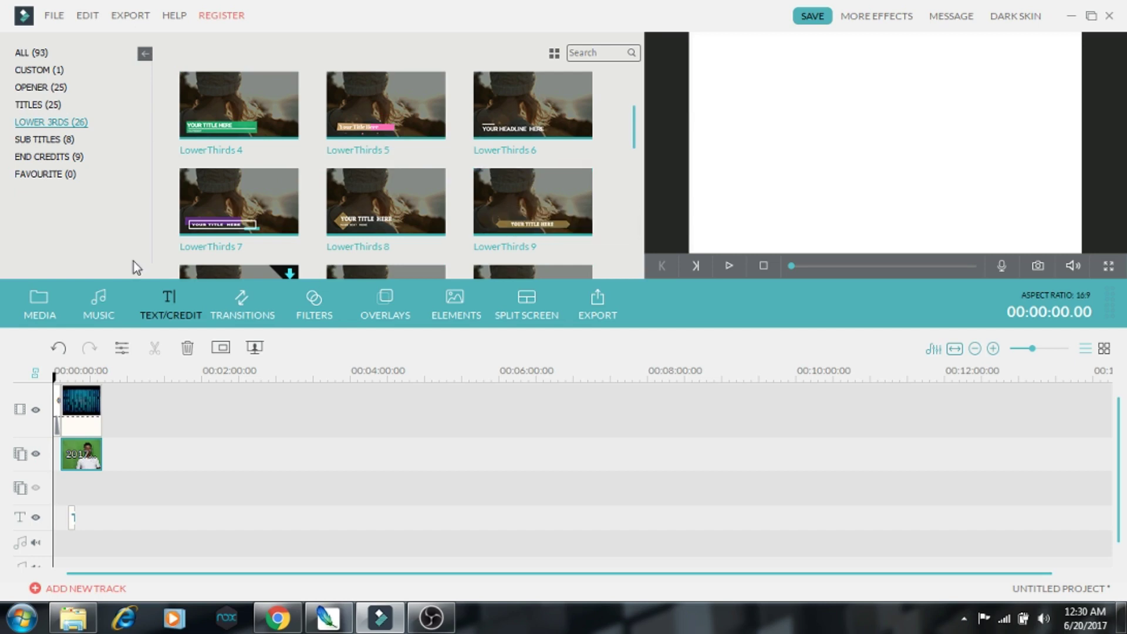
click(27, 73)
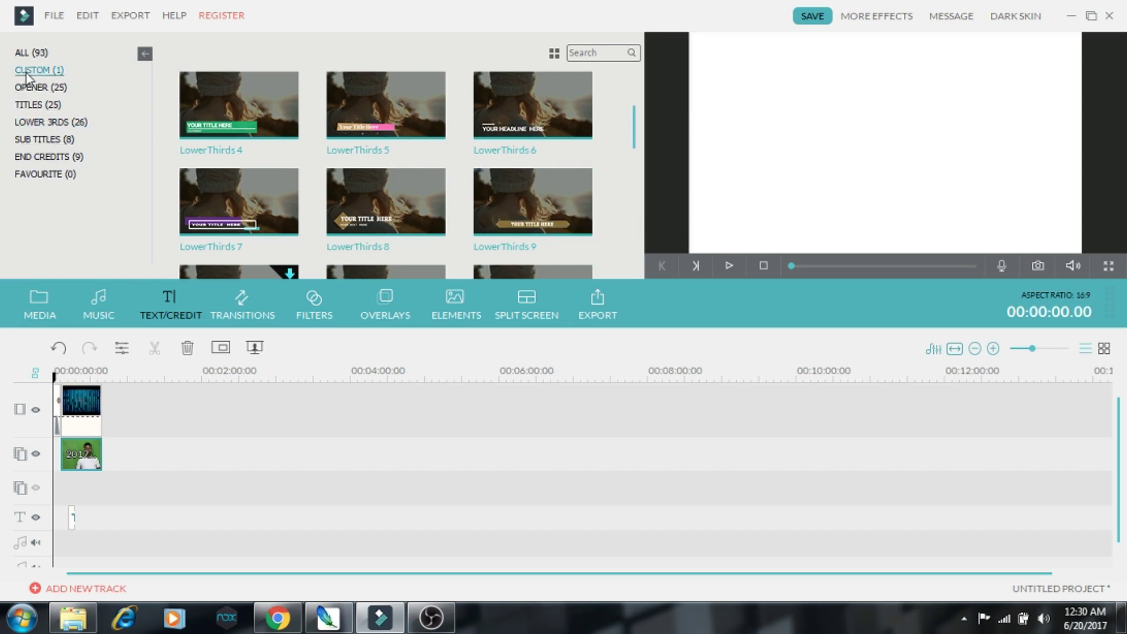
click(33, 88)
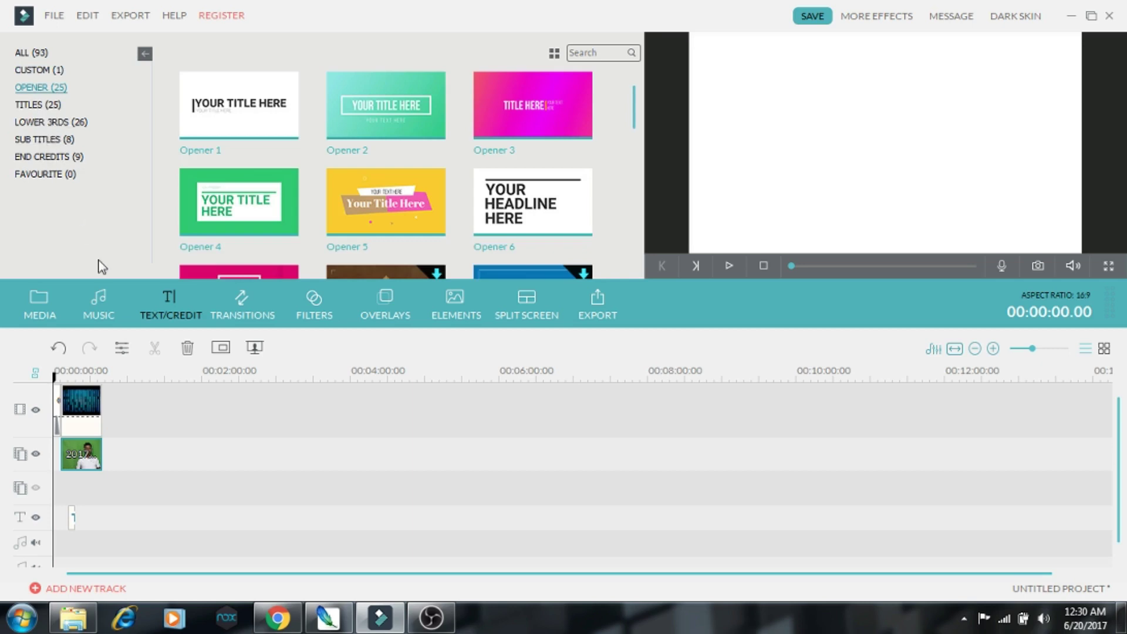
click(233, 301)
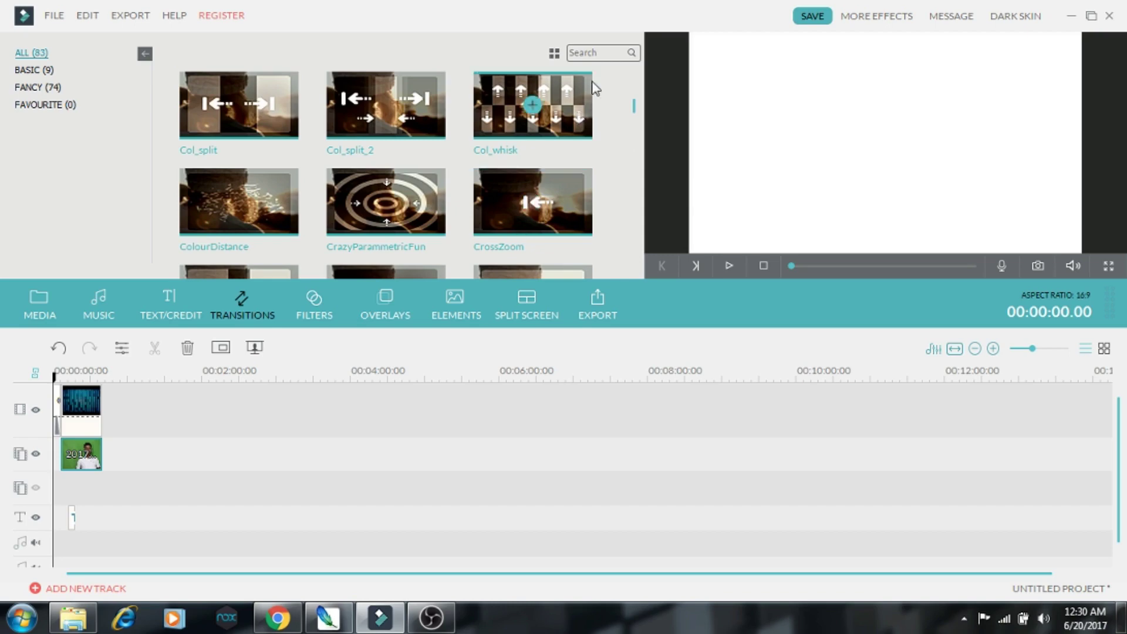
click(342, 301)
click(387, 299)
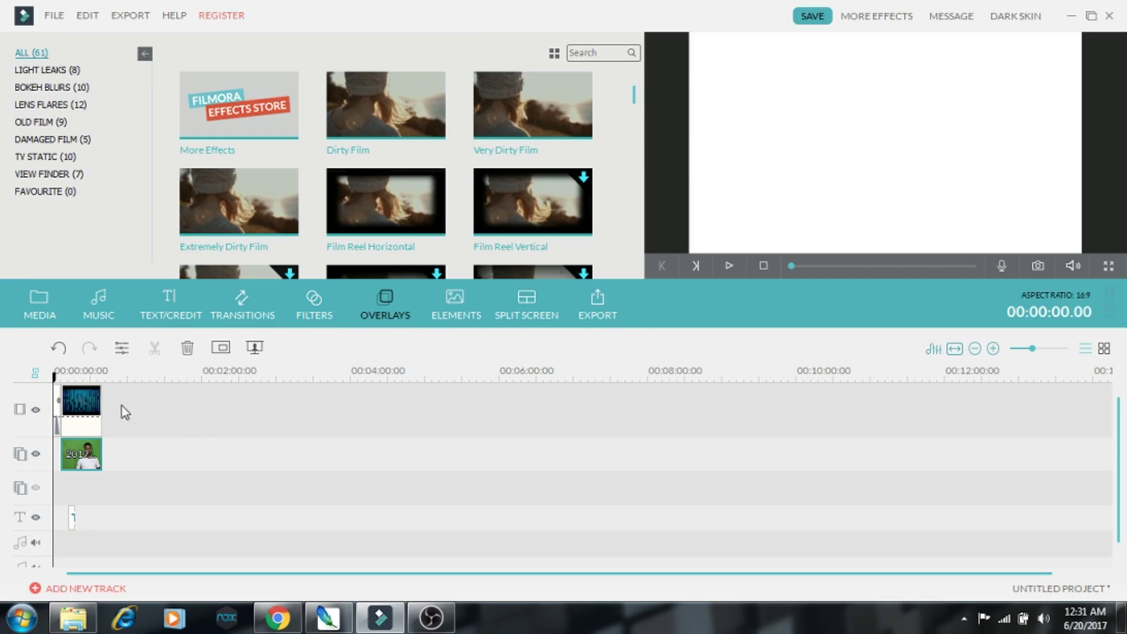
Step: Place the green-screen clip 20170619_095638 after the existing clips on the main video track and delete it again
click(39, 301)
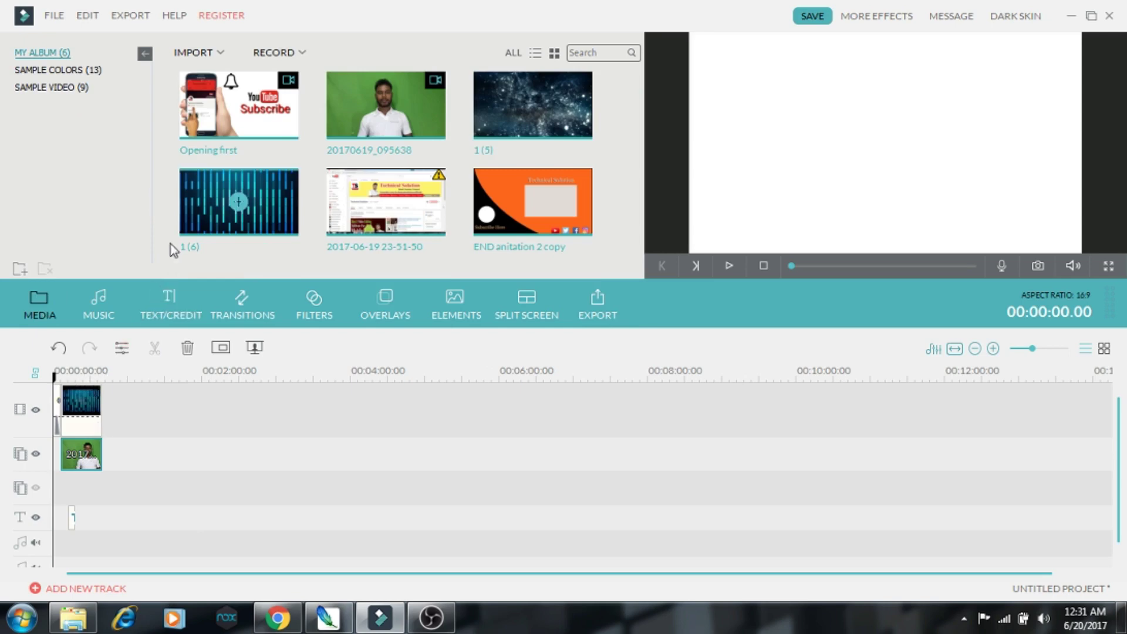
mouse_move(352, 132)
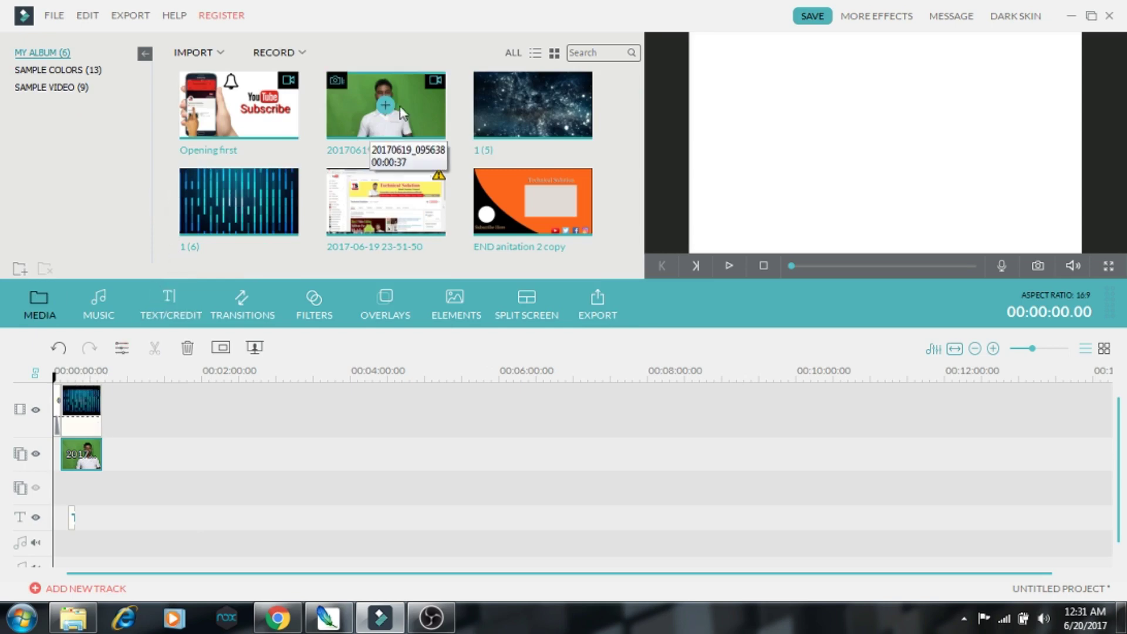
drag(411, 101, 150, 404)
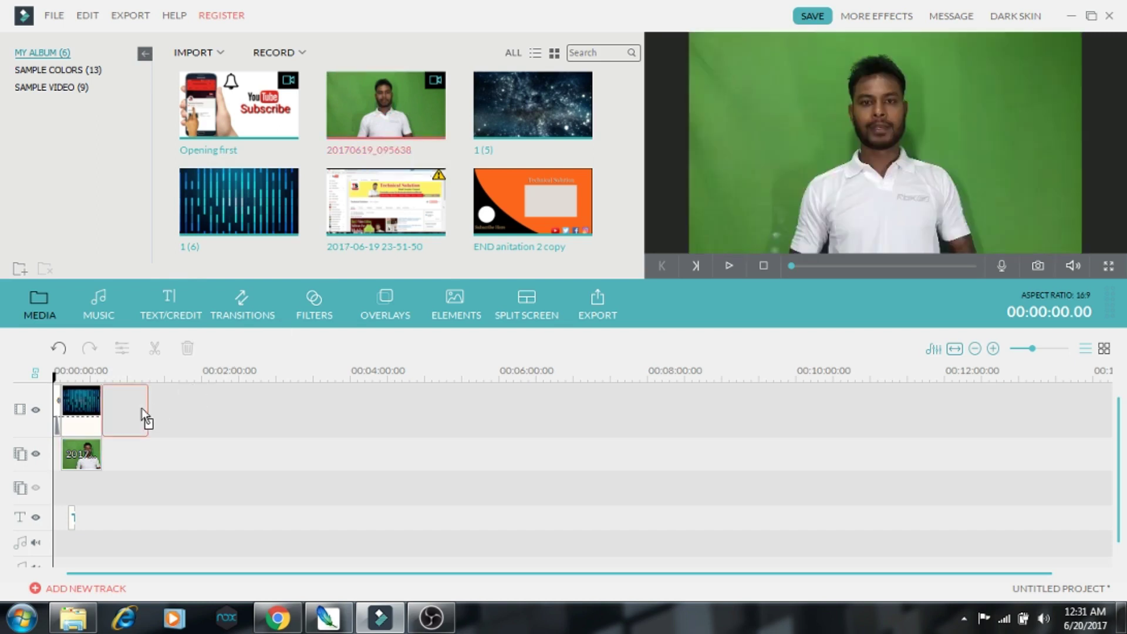
drag(142, 409, 145, 411)
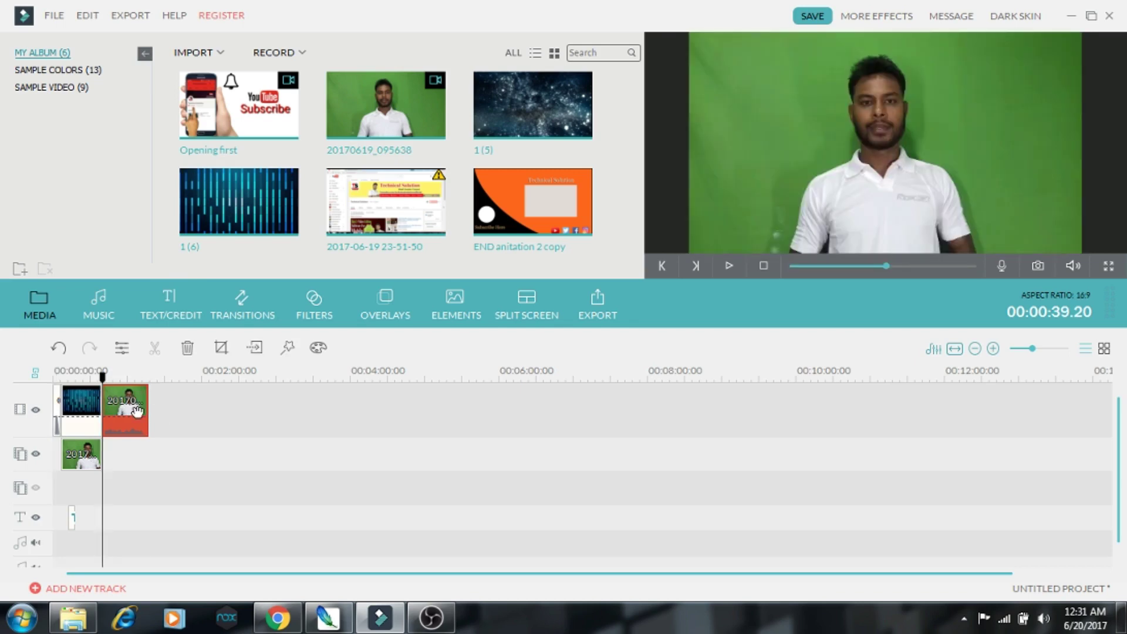
key(Delete)
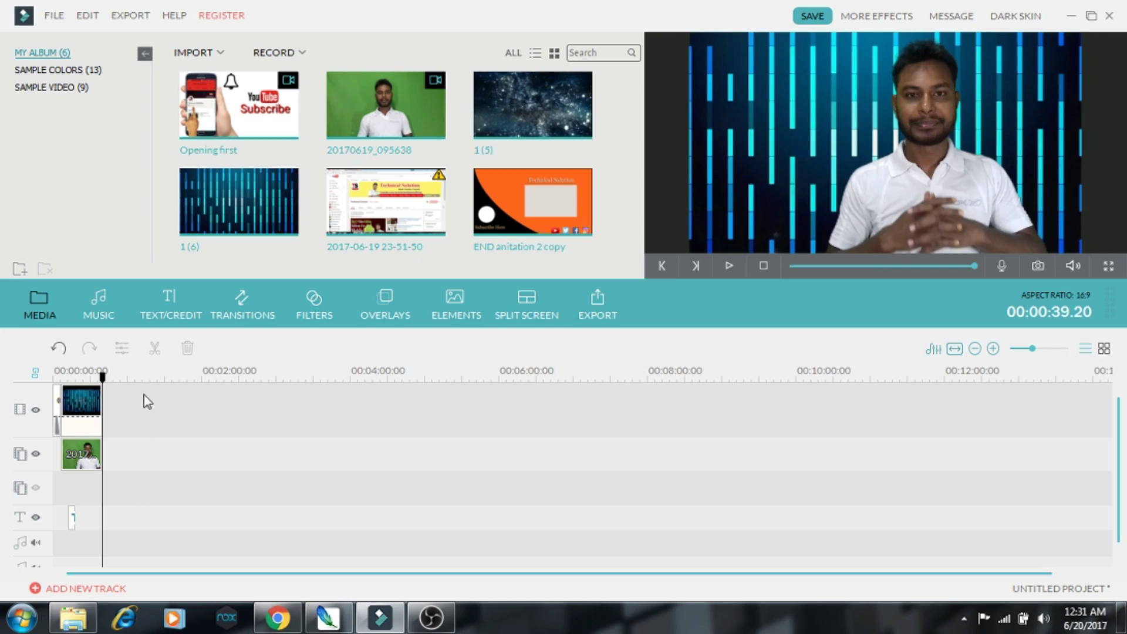
Step: Select the green-screen overlay clip and preview the composited video from about 9 seconds into the timeline
drag(105, 381, 59, 389)
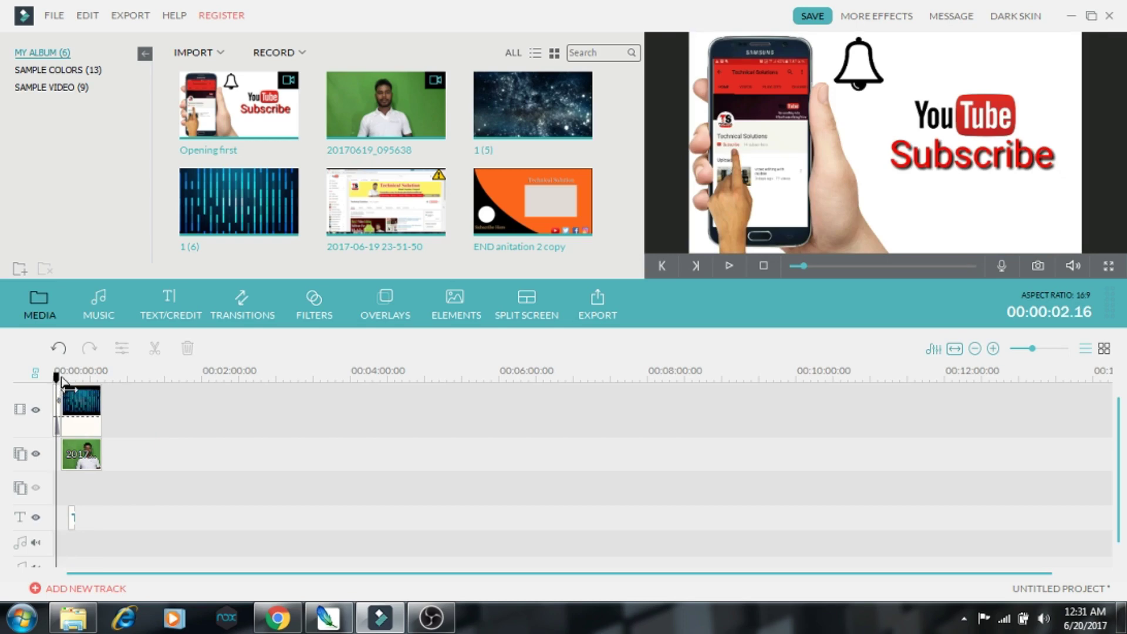
drag(58, 379, 65, 380)
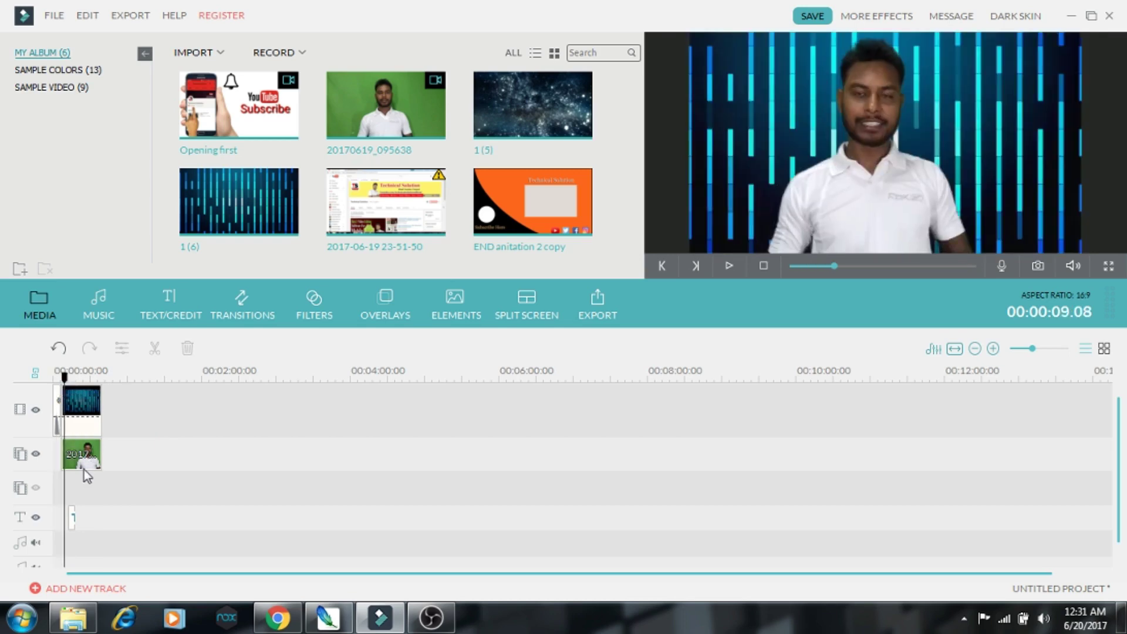
click(85, 463)
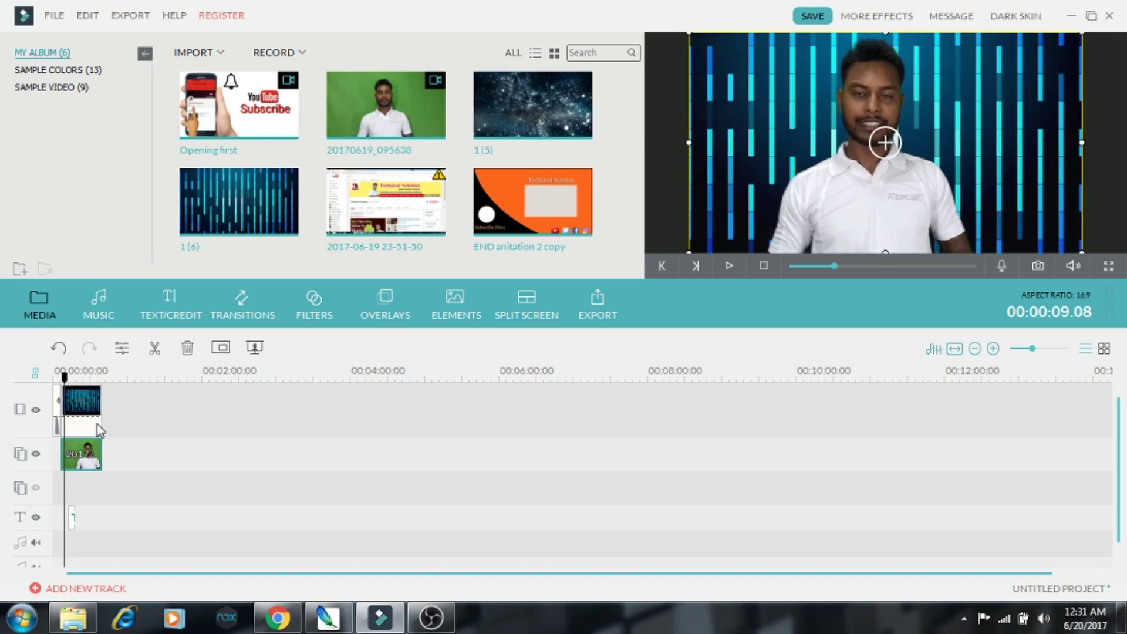
click(729, 268)
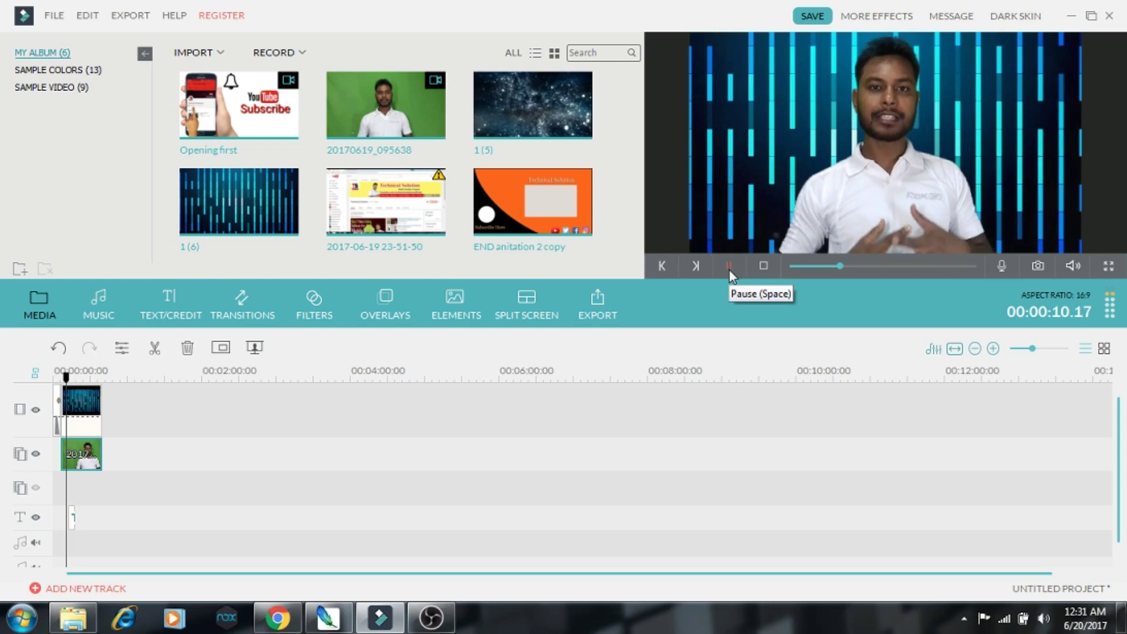
click(729, 268)
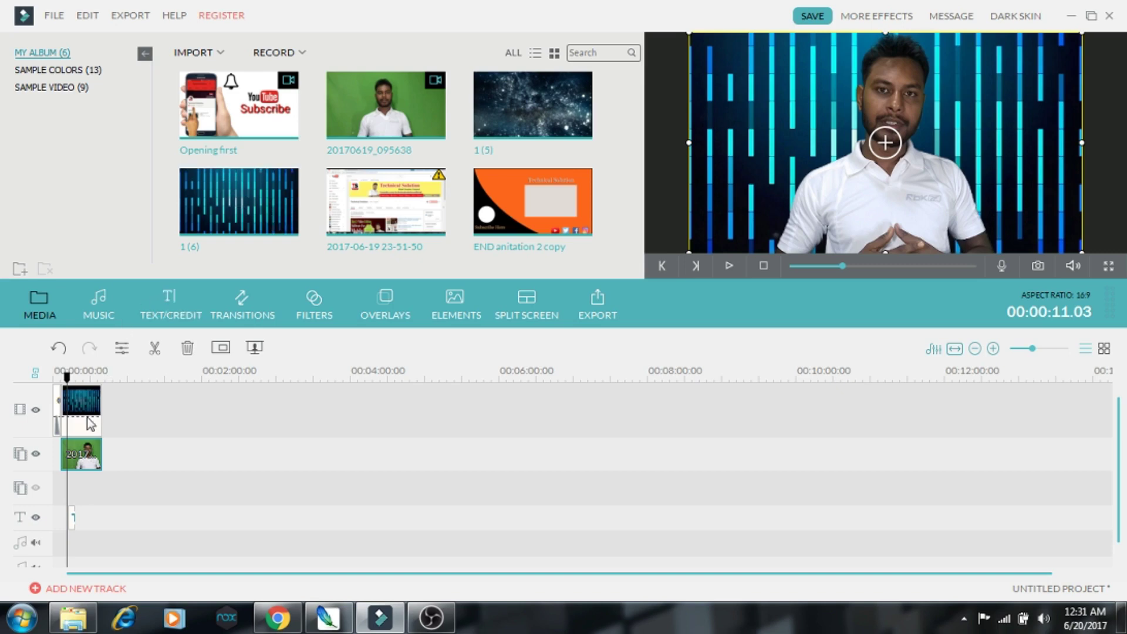
Step: Place the background image 1 (6) at the end of the main video track and remove it again
drag(263, 208, 115, 407)
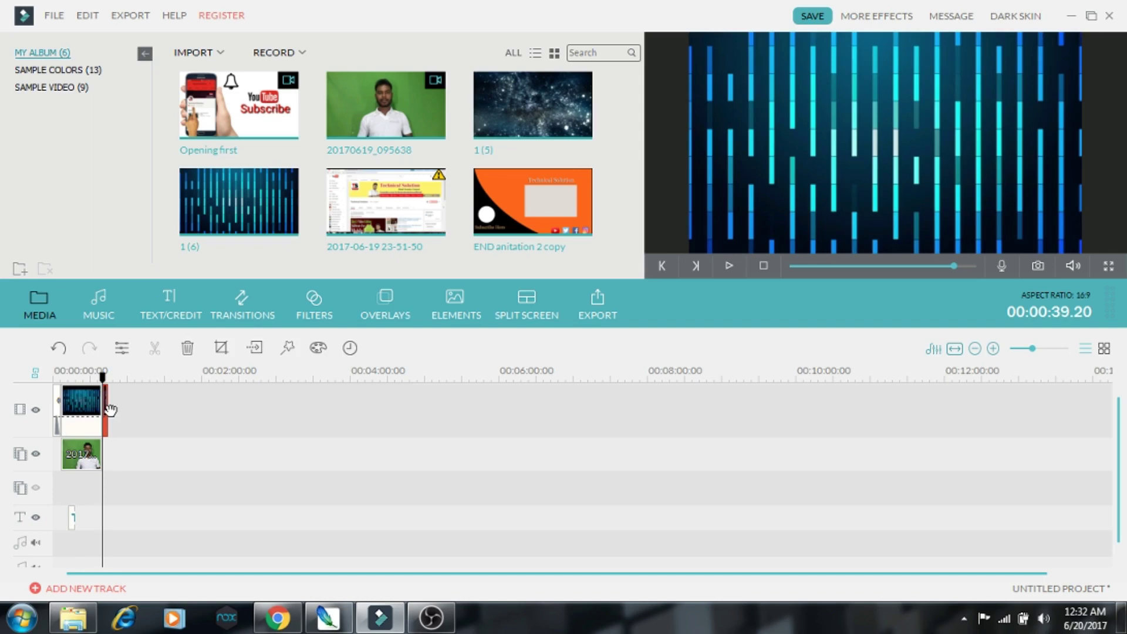
click(112, 410)
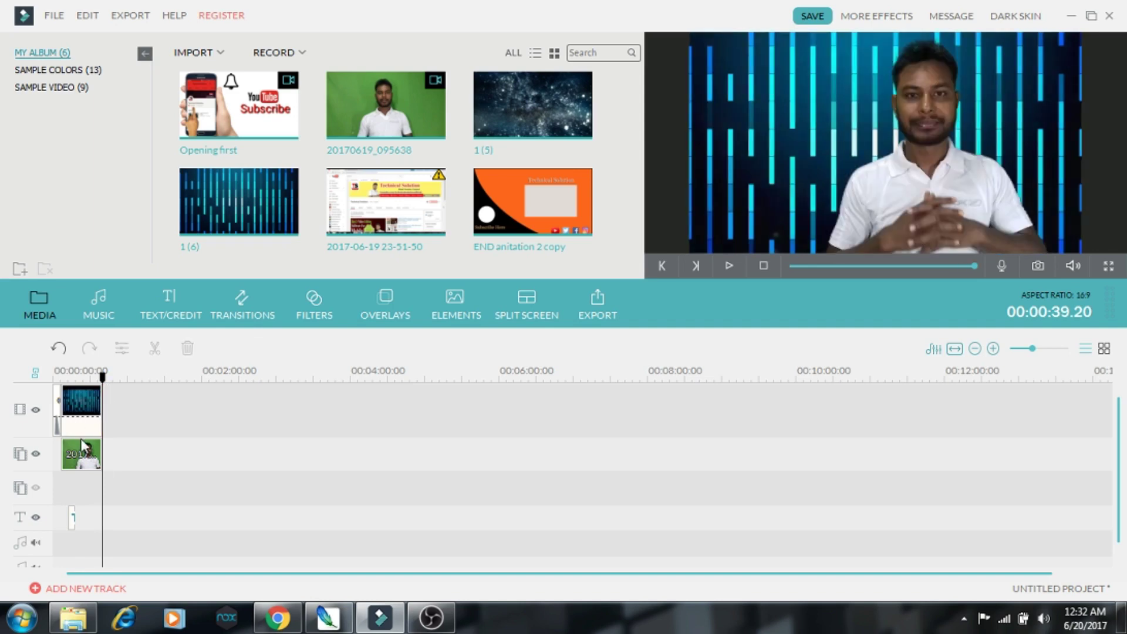
Step: Open the overlay clip's Green Screen settings, toggle the chroma key transparency off and on, and cancel the changes
click(85, 460)
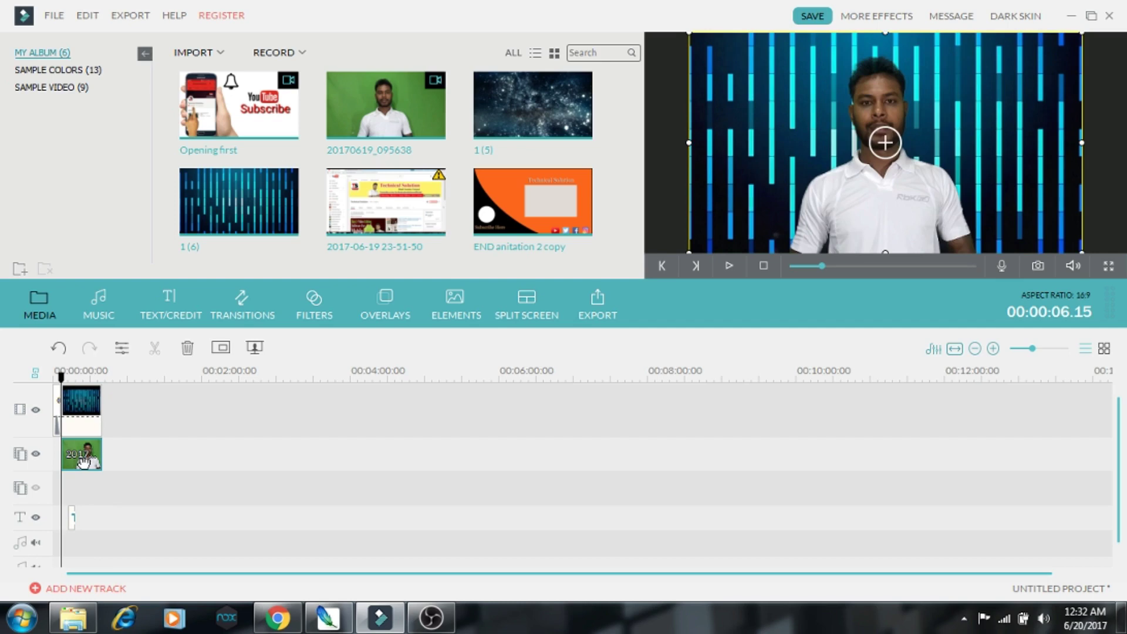
right_click(83, 462)
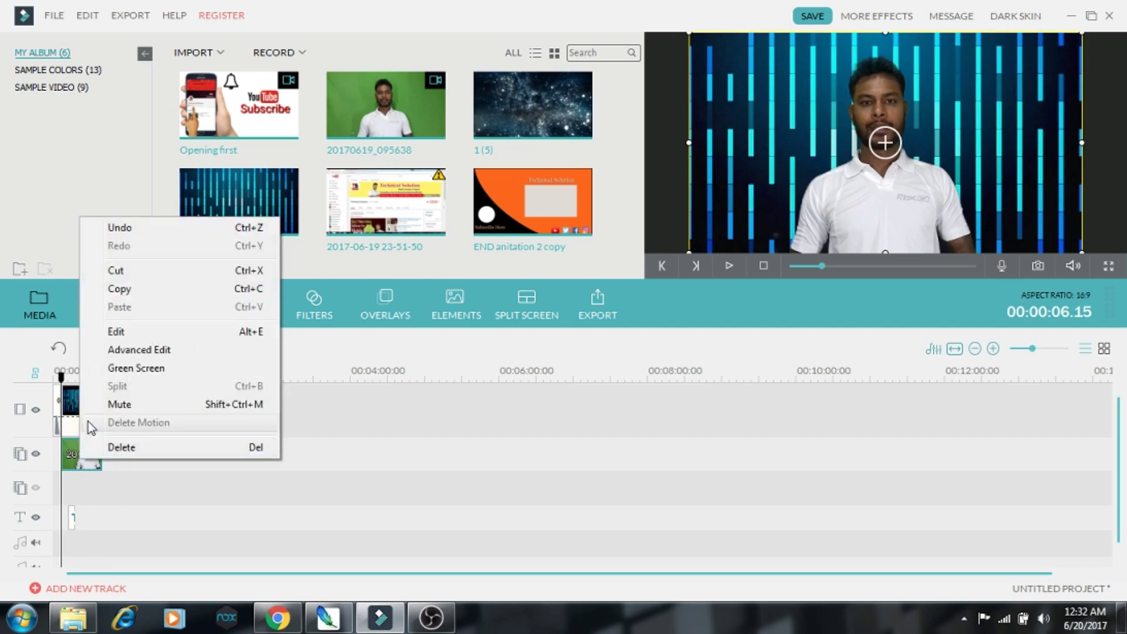
click(146, 372)
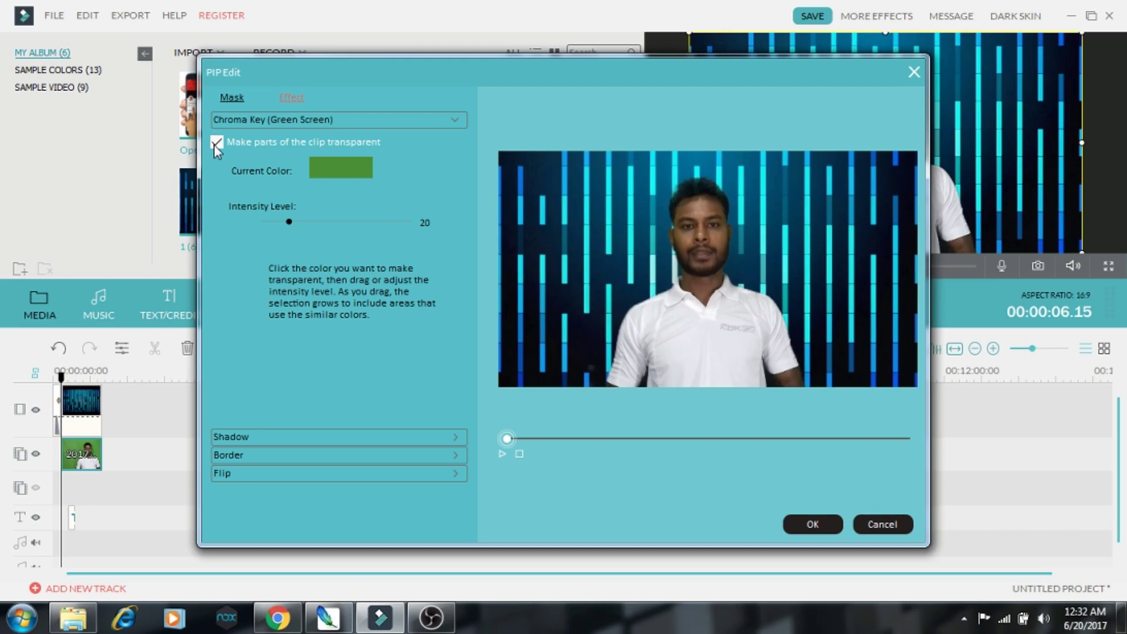
click(215, 143)
click(215, 143)
click(882, 528)
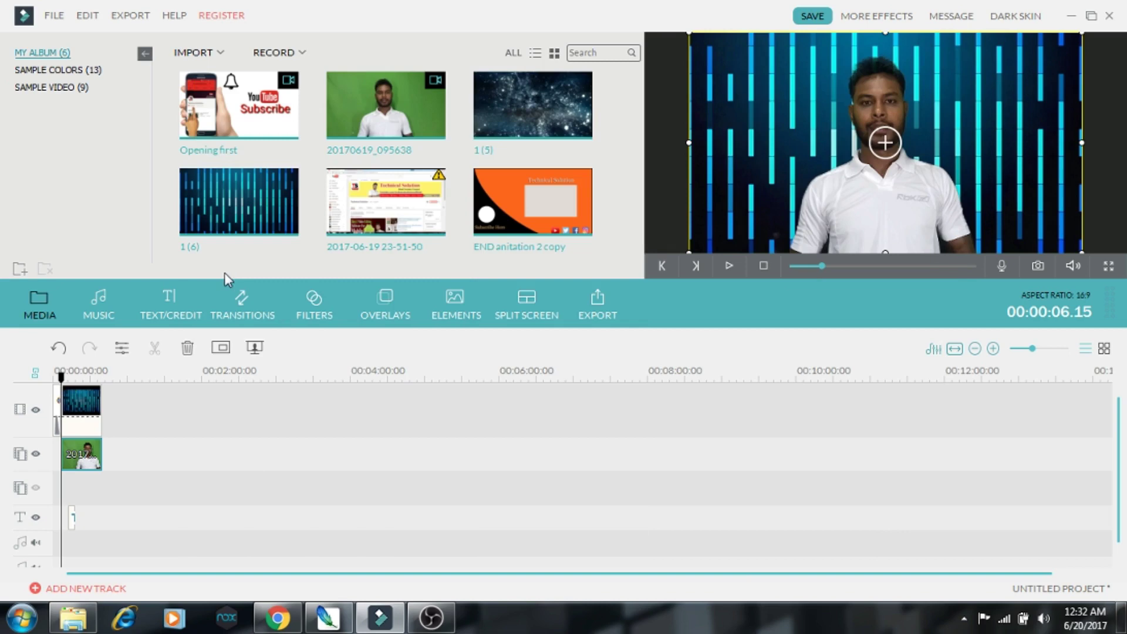
Step: Examine the Opener title presets in the text and credit library
click(164, 314)
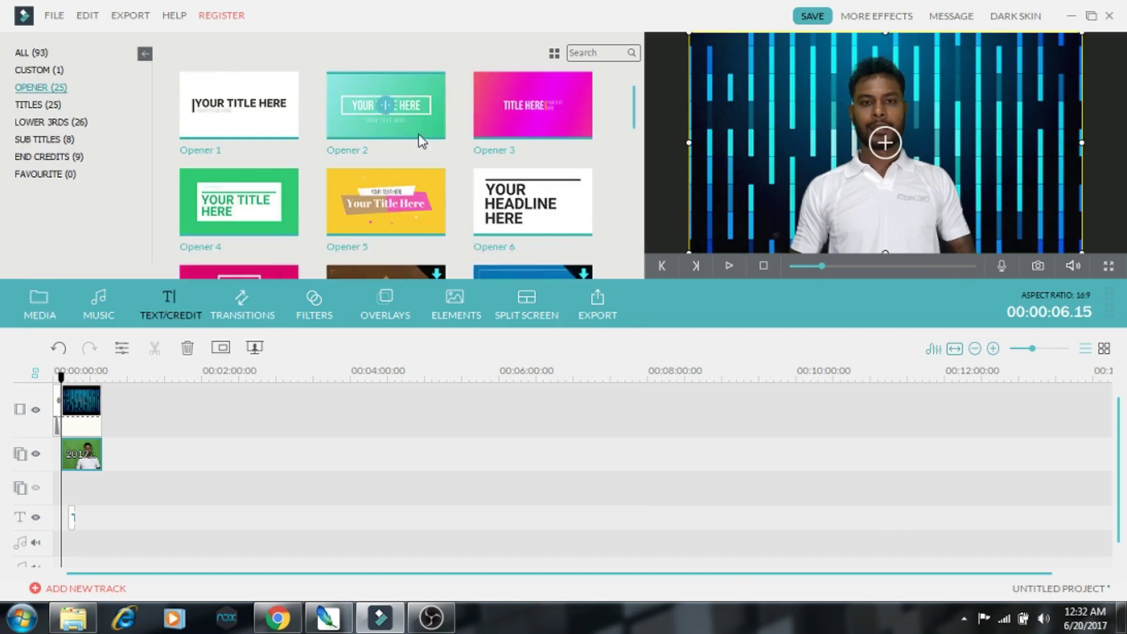
scroll(634, 118, down, 3)
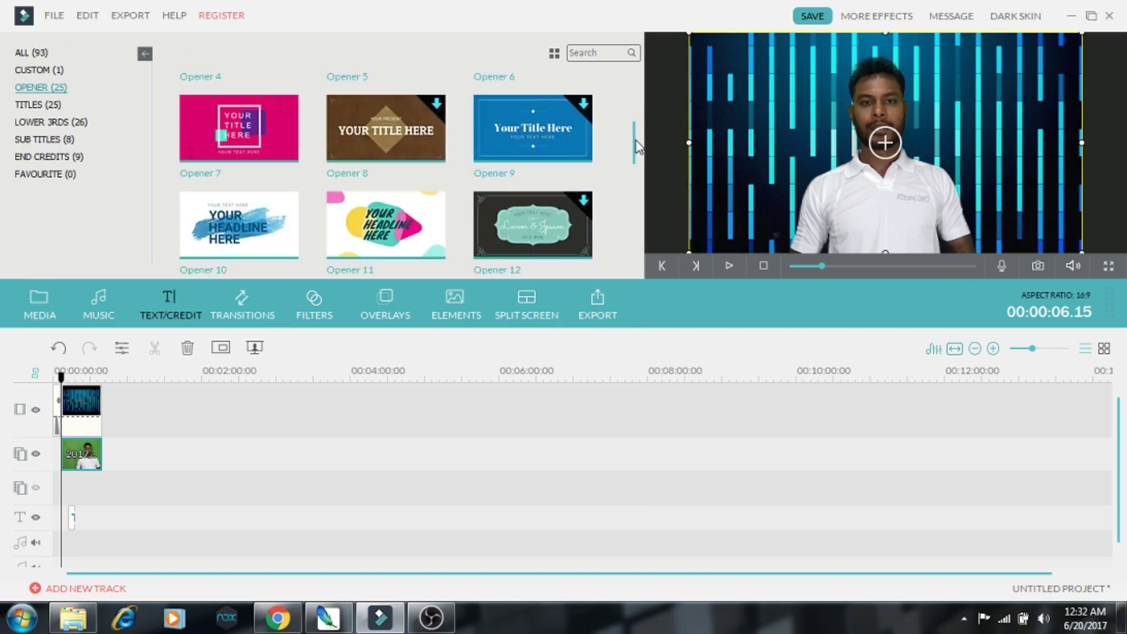
scroll(633, 116, up, 3)
scroll(634, 109, up, 1)
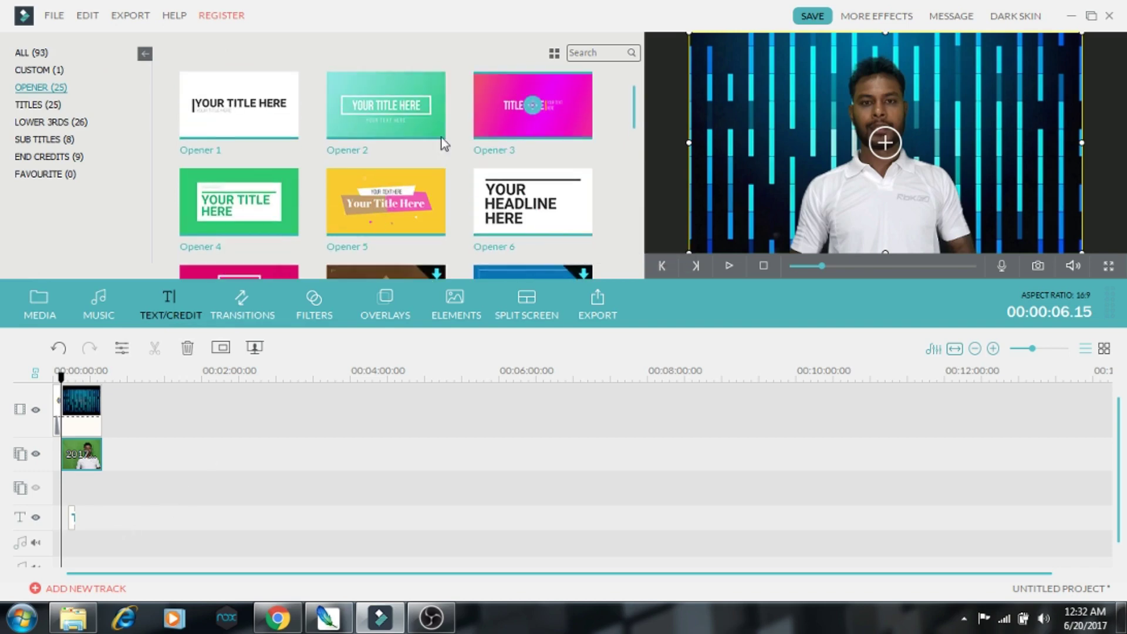
drag(634, 112, 636, 132)
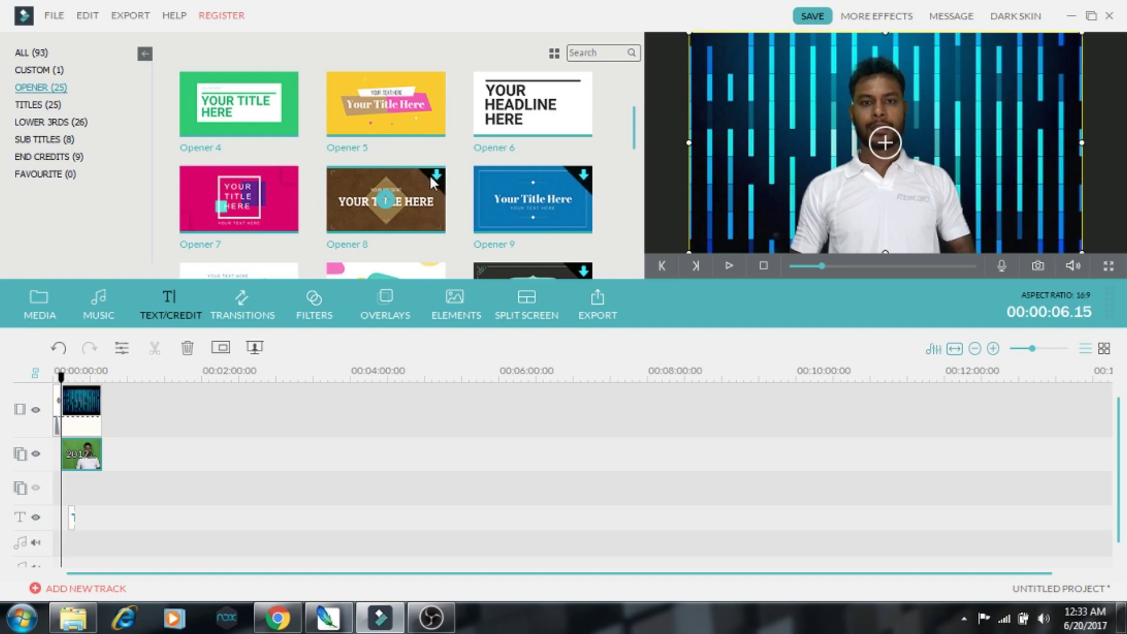
mouse_move(271, 184)
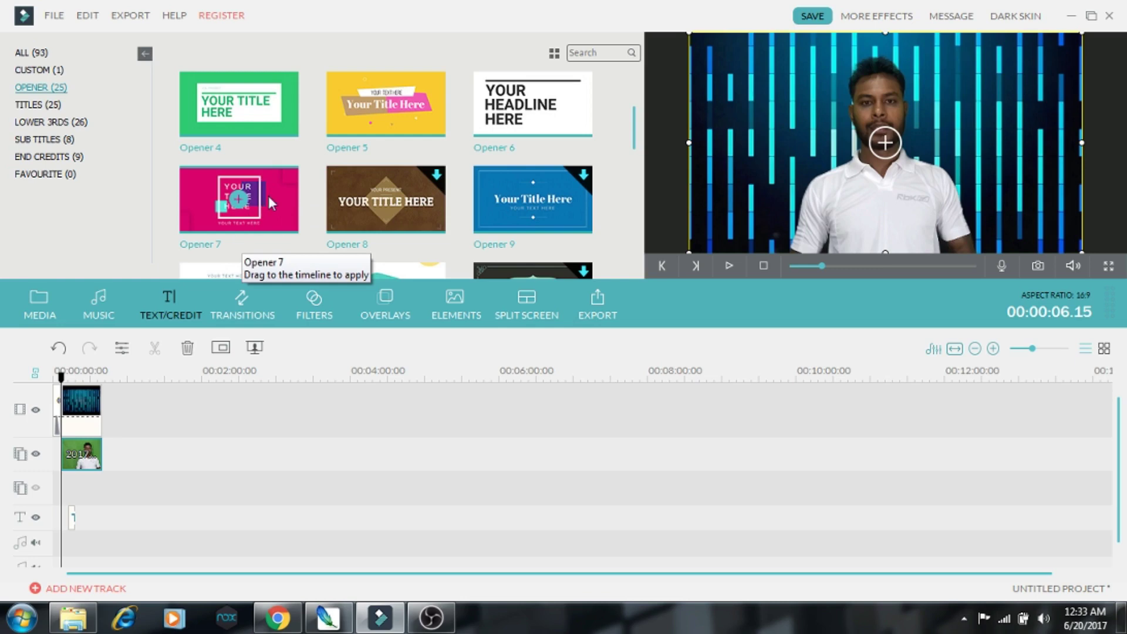
mouse_move(444, 186)
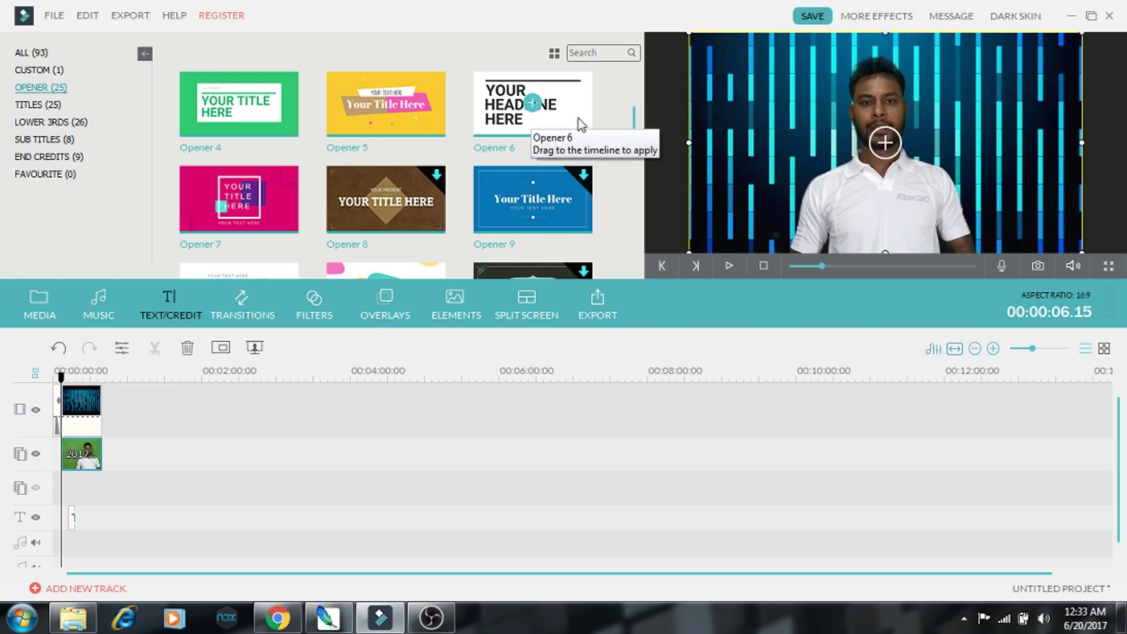
Step: Place the Opener 3 title preset on the timeline directly after the existing clips and remove it again
scroll(637, 94, up, 2)
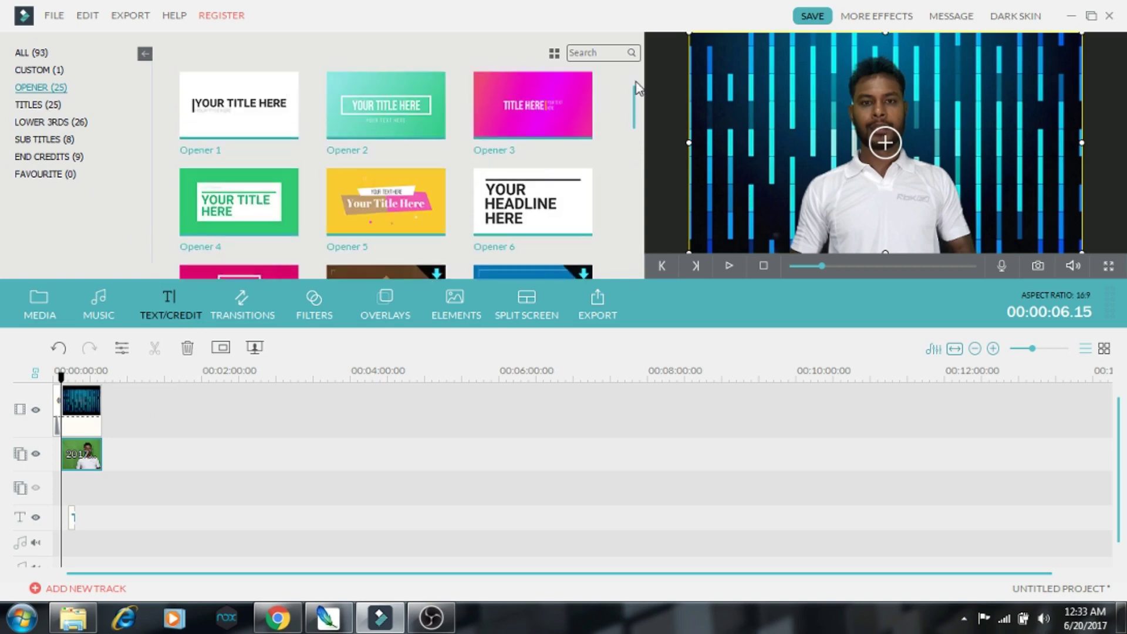
click(564, 107)
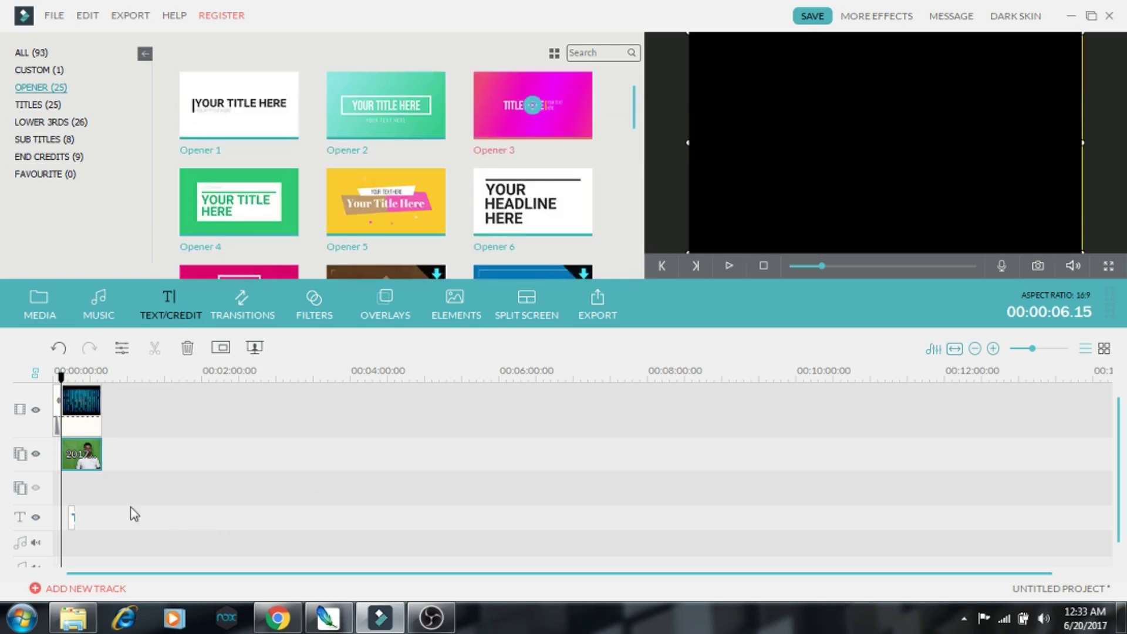
click(104, 524)
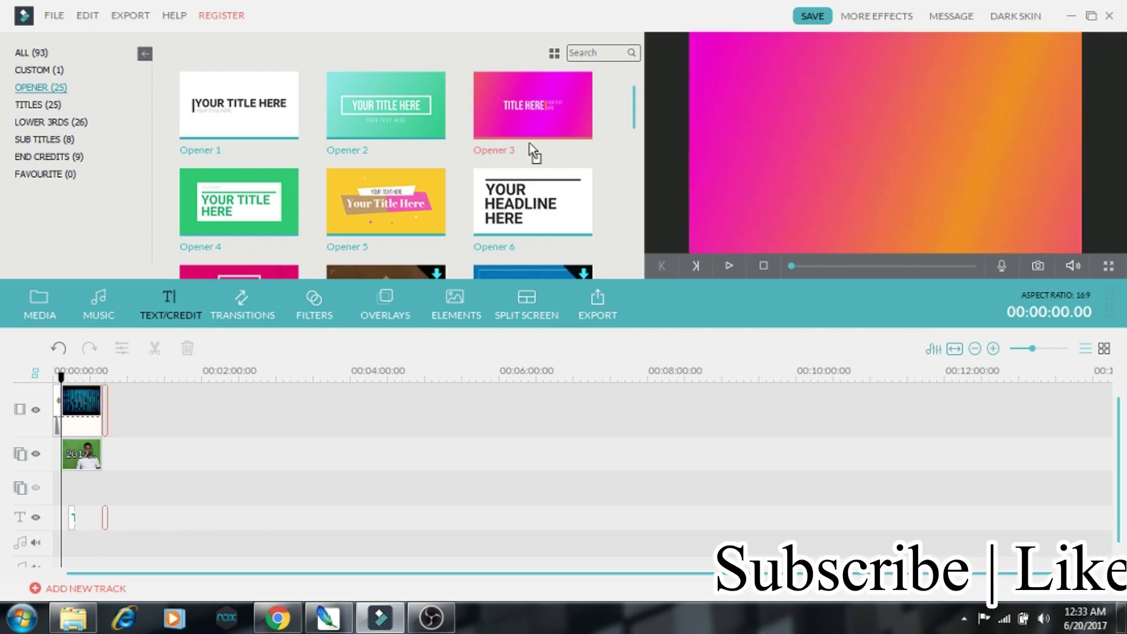
click(532, 106)
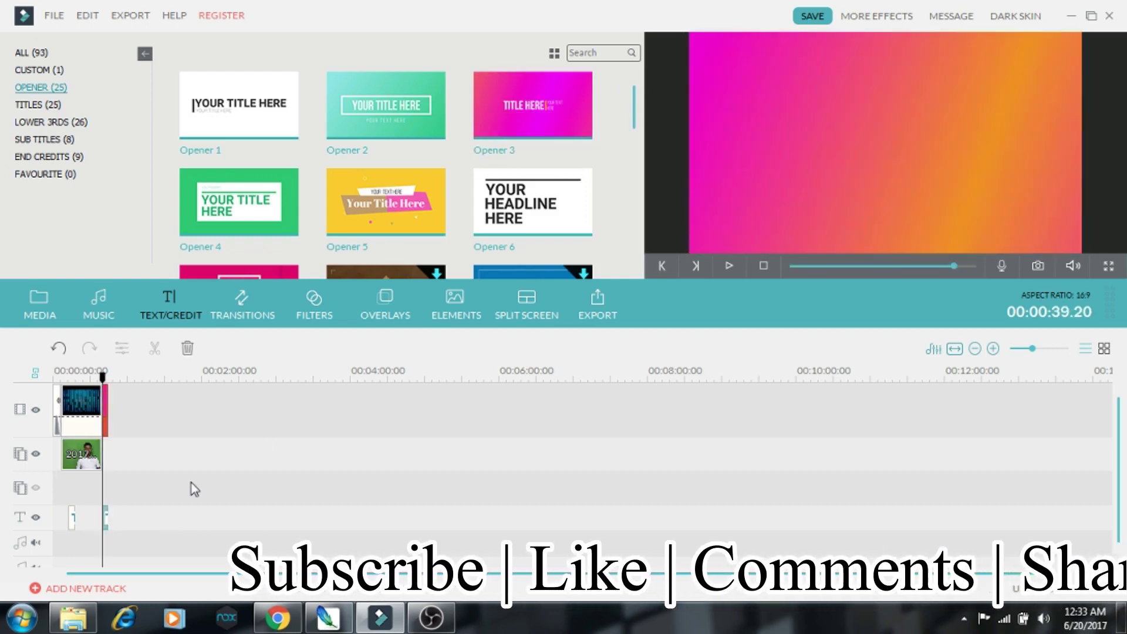
key(Delete)
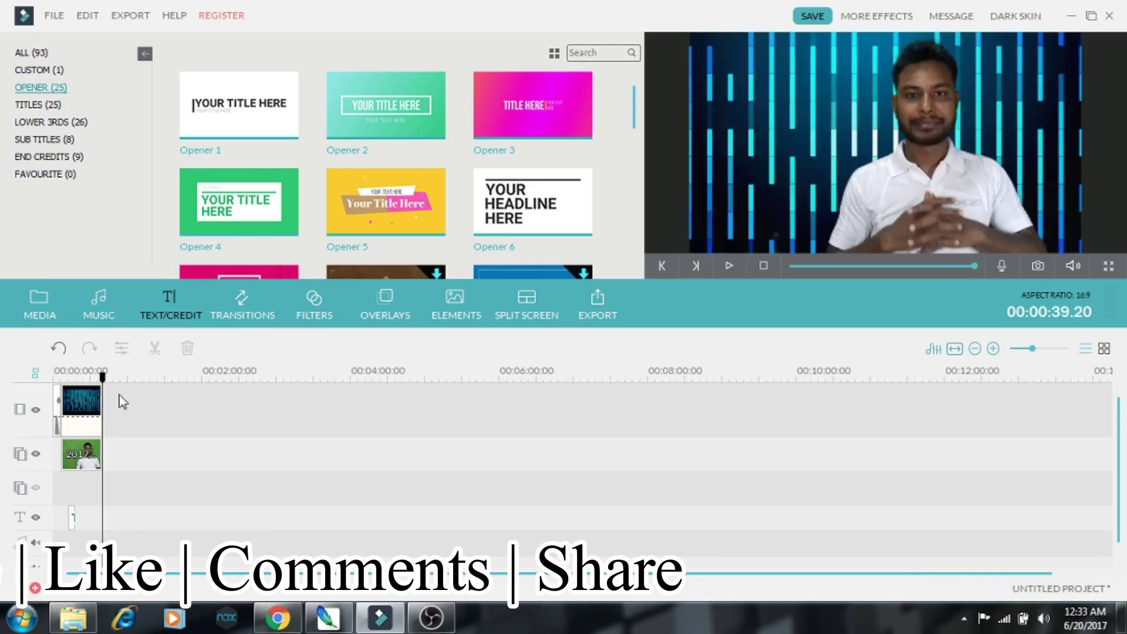
Step: Preview the Opener 3 and Opener 2 title presets from the library
click(554, 110)
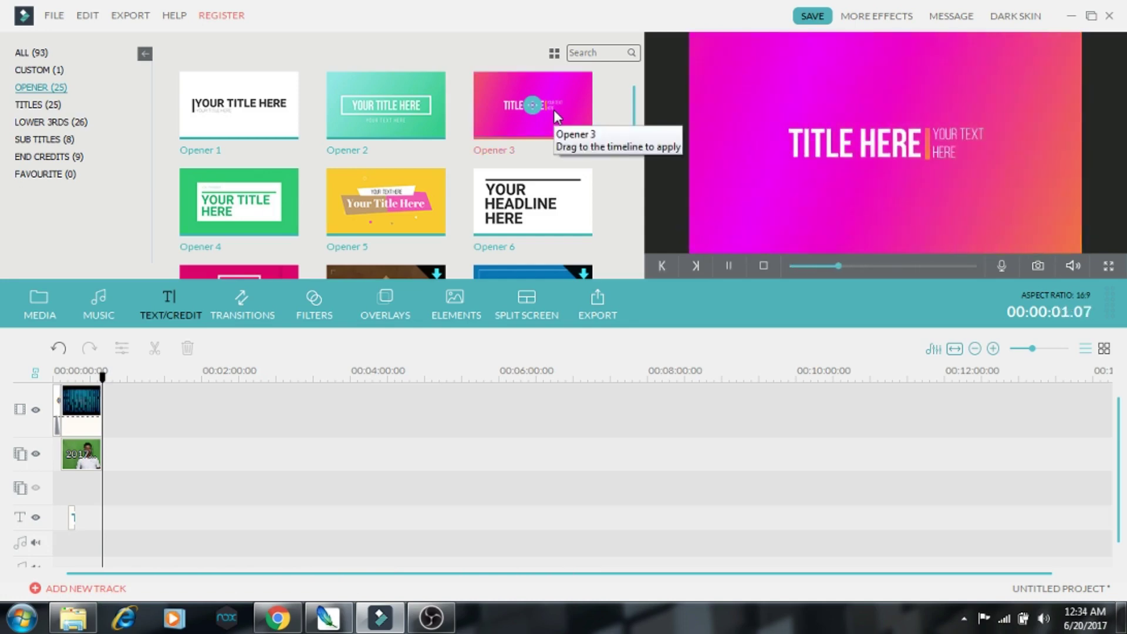
click(410, 116)
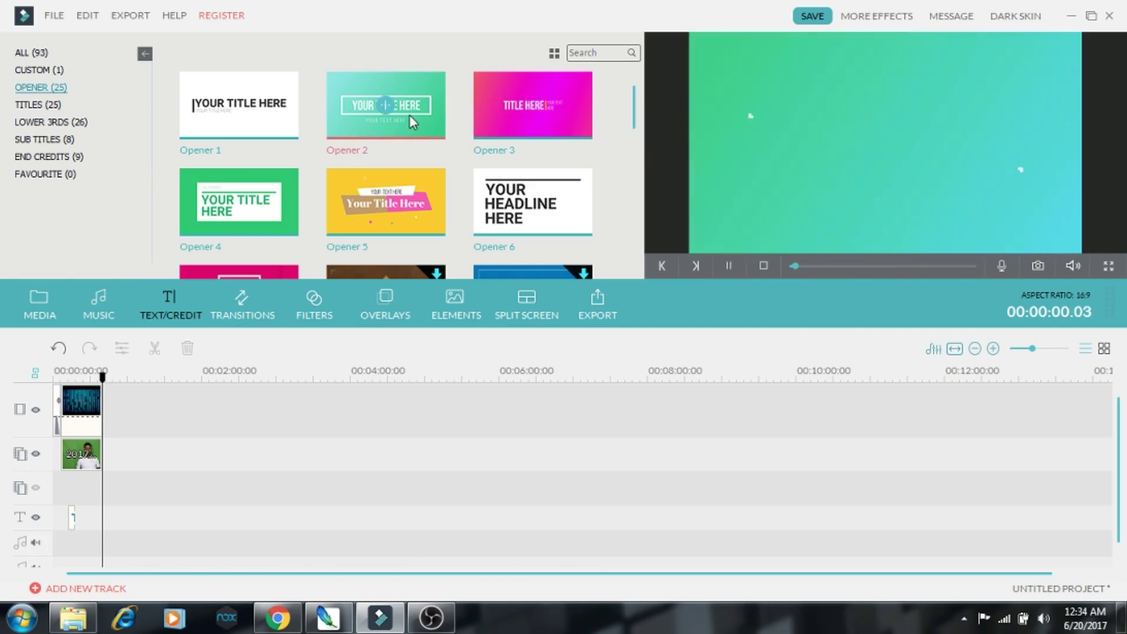
click(568, 96)
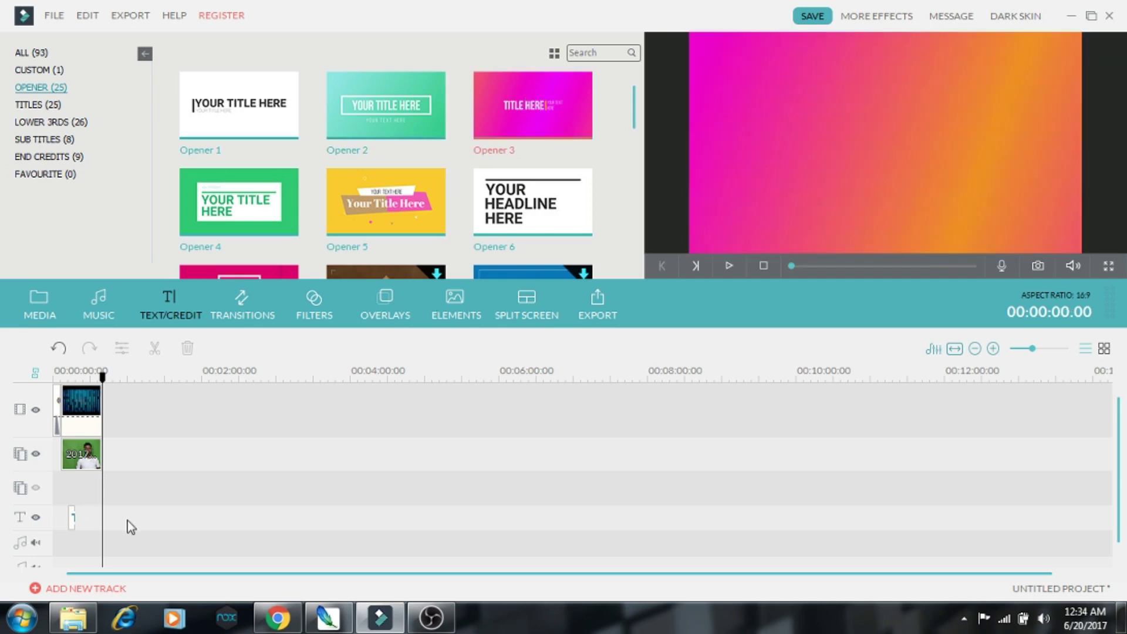
Step: Select the existing title clip on the text track
click(72, 520)
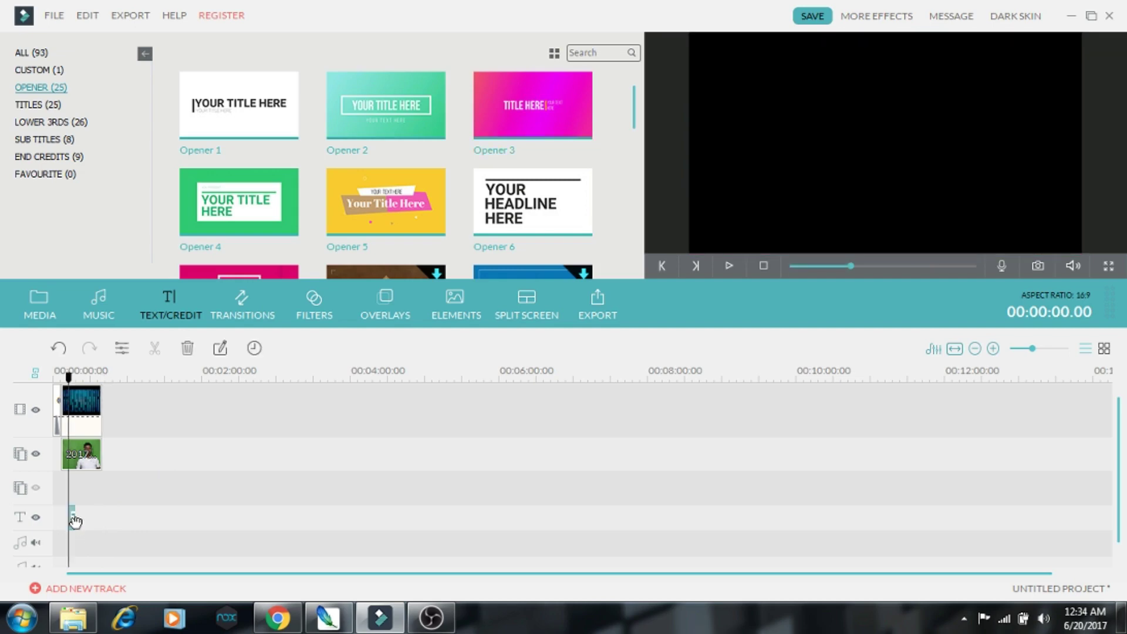